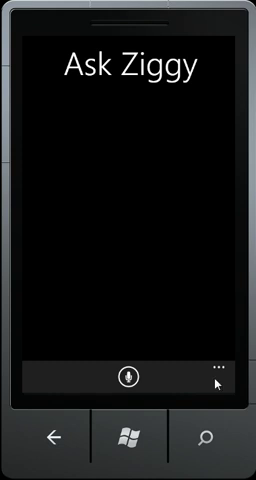
Ask 'What can I say' and scroll the help examples from Appointments through Call and back.
left_click(128, 377)
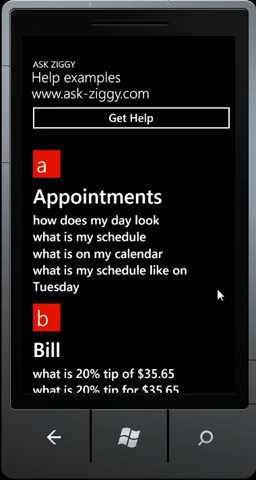
left_click_drag(212, 321, 205, 262)
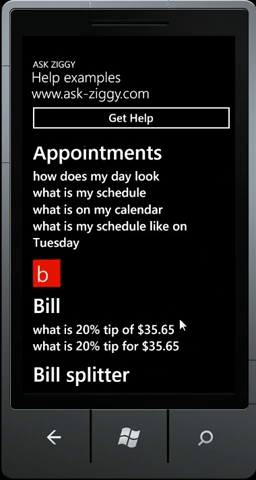
left_click_drag(182, 324, 184, 259)
mouse_move(208, 306)
left_mouse_down()
mouse_move(190, 262)
mouse_move(191, 238)
left_mouse_up()
left_click_drag(161, 291, 163, 281)
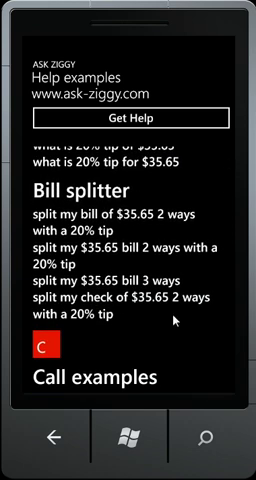
left_click_drag(175, 320, 164, 380)
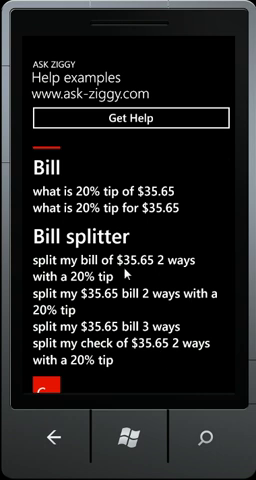
left_click_drag(161, 257, 151, 392)
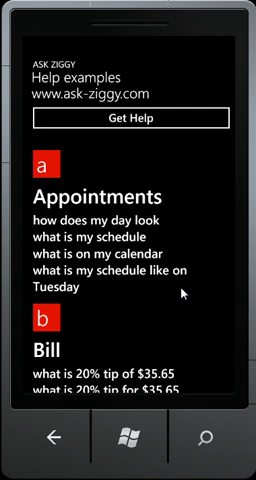
Jump to the W help examples (web search, weather), then the M ones (math, navigation).
left_click(43, 166)
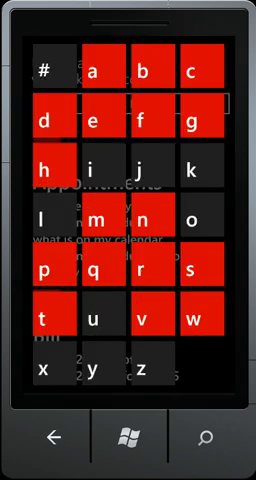
left_click(208, 320)
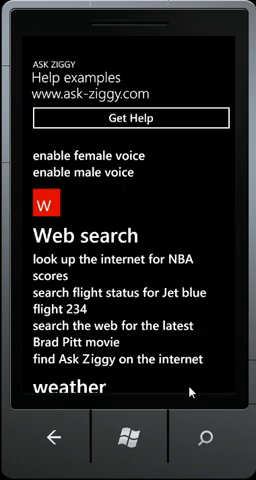
left_click_drag(142, 367, 139, 287)
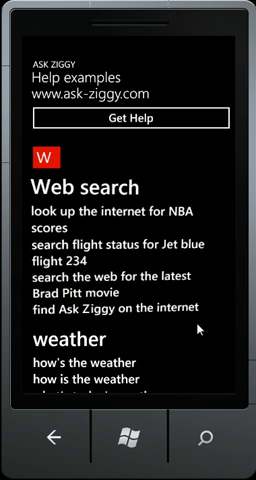
left_click_drag(145, 390, 143, 248)
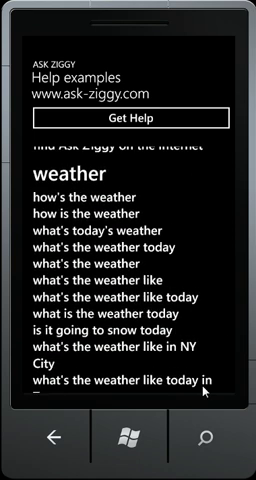
left_click_drag(203, 391, 173, 313)
left_click_drag(201, 412, 194, 287)
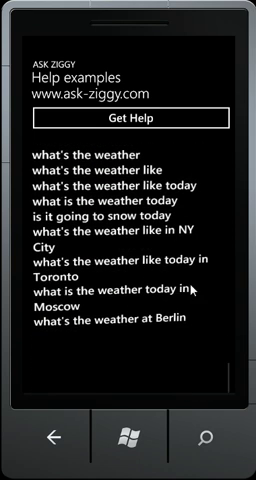
left_click_drag(210, 214, 87, 341)
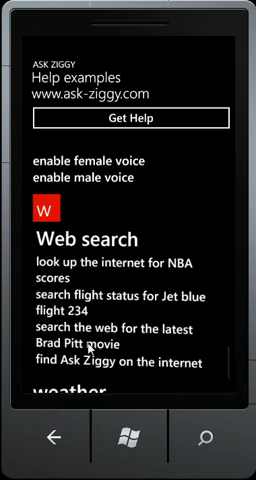
left_click(48, 210)
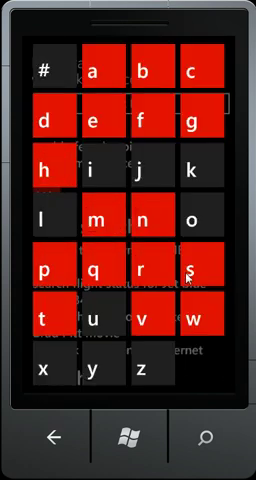
left_click(113, 222)
left_click_drag(176, 303, 213, 221)
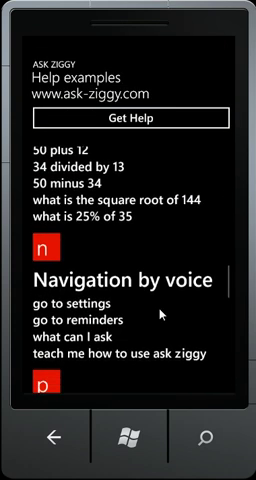
left_click_drag(162, 314, 156, 215)
mouse_move(161, 300)
left_mouse_down()
mouse_move(163, 204)
mouse_move(153, 287)
left_mouse_up()
left_click_drag(142, 177, 140, 291)
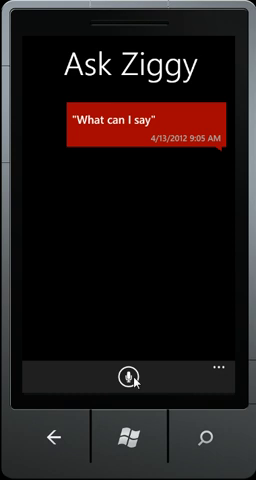
Say 'Go to settings' and review Sheila as the voice with every option Off.
left_click(130, 378)
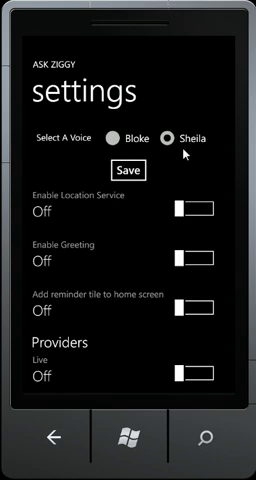
left_click_drag(134, 246, 142, 206)
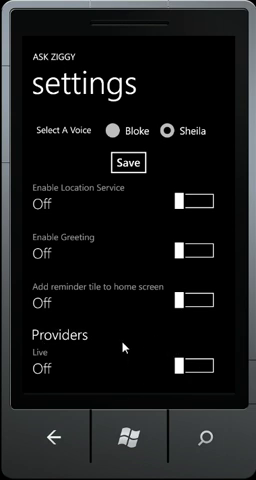
Leave settings and say commands to toggle GPS, male then female voice, and greeting on.
left_click(54, 437)
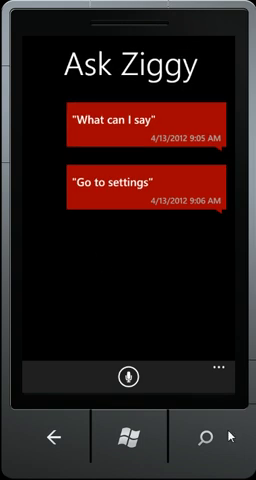
left_click(129, 377)
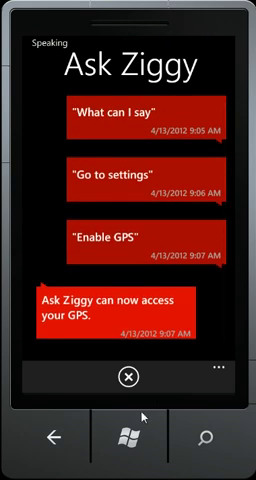
left_click(131, 388)
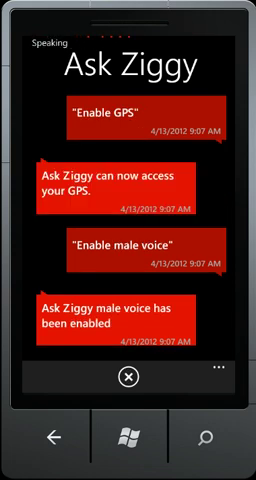
left_click(130, 378)
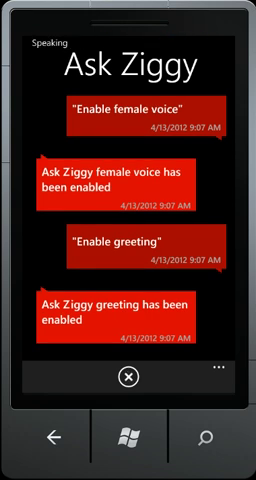
left_click(133, 384)
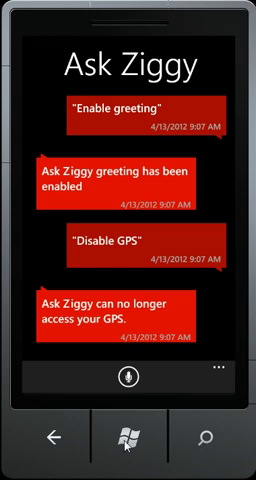
Close Ask Ziggy to the app list and relaunch it from there.
left_click(53, 437)
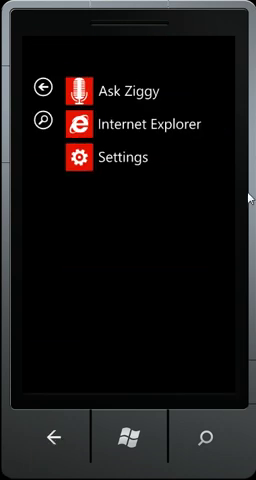
left_click(137, 95)
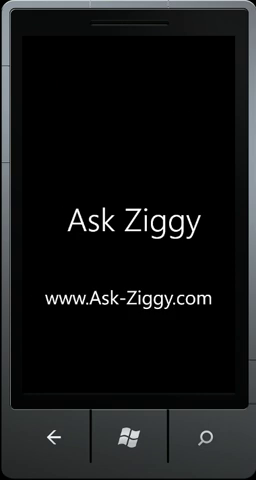